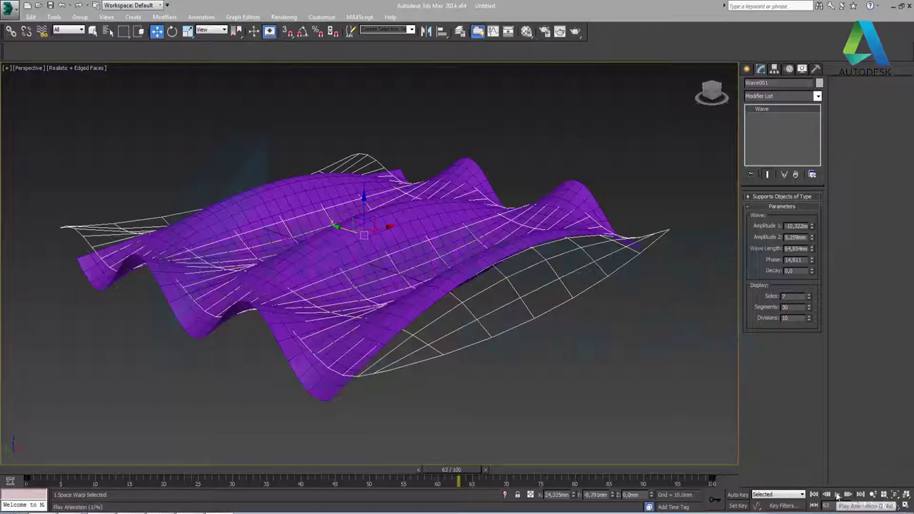
Play the rippling wave animation and stop it at frame 58.
click(838, 495)
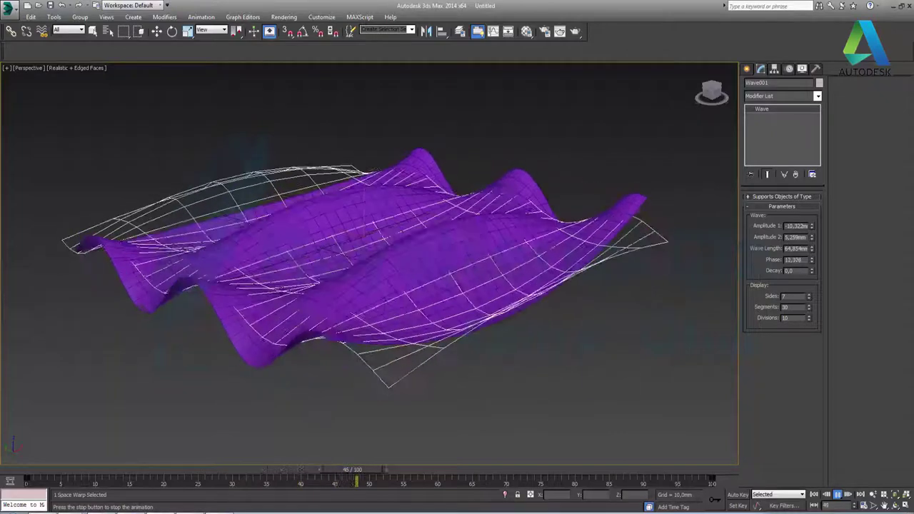
click(839, 494)
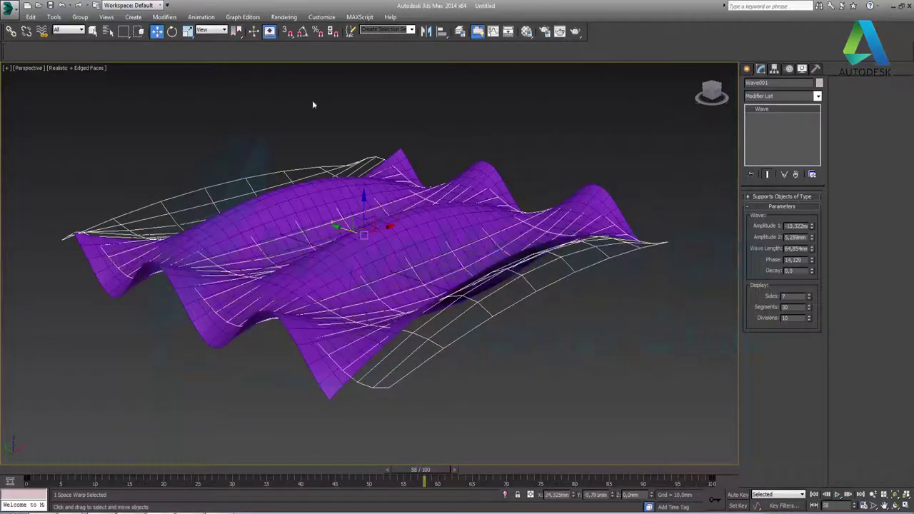
Reset 3ds Max to an empty scene, discarding the old scene without saving.
click(12, 9)
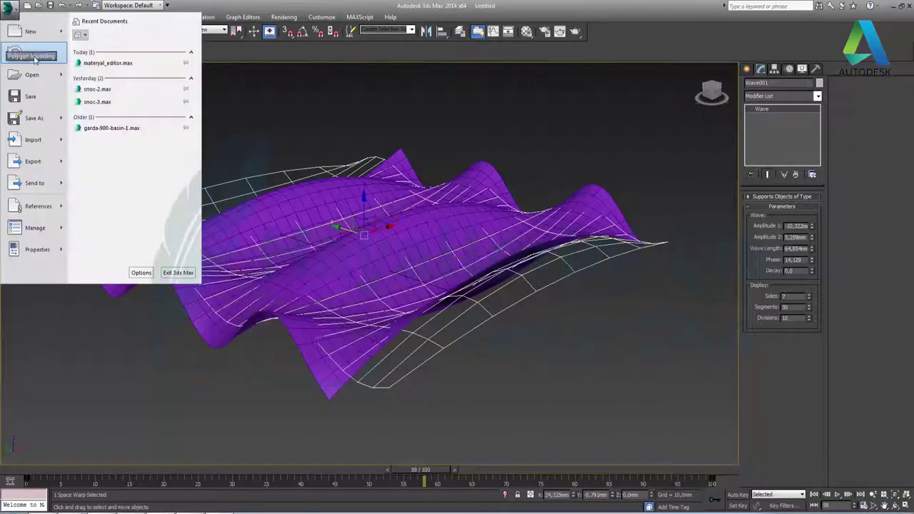
click(29, 55)
click(449, 277)
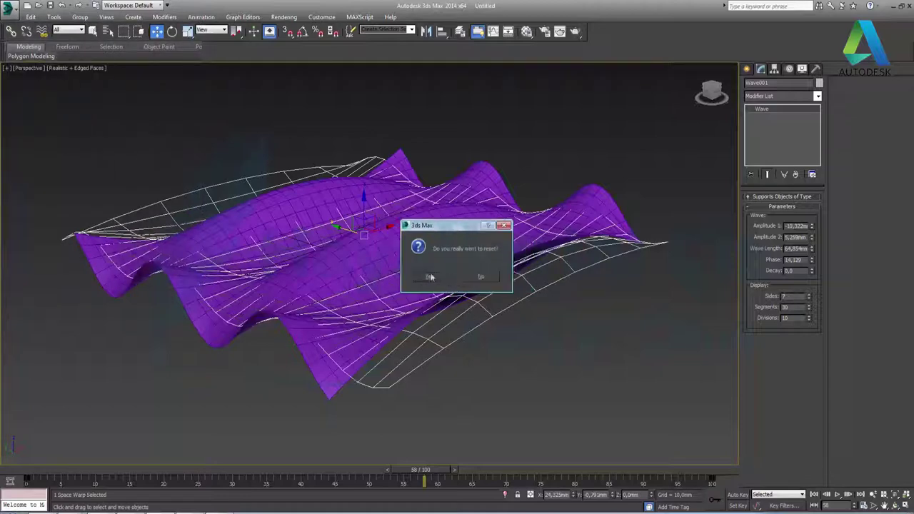
click(430, 277)
Draw a large plane filling the Top viewport and nudge it slightly up.
click(229, 127)
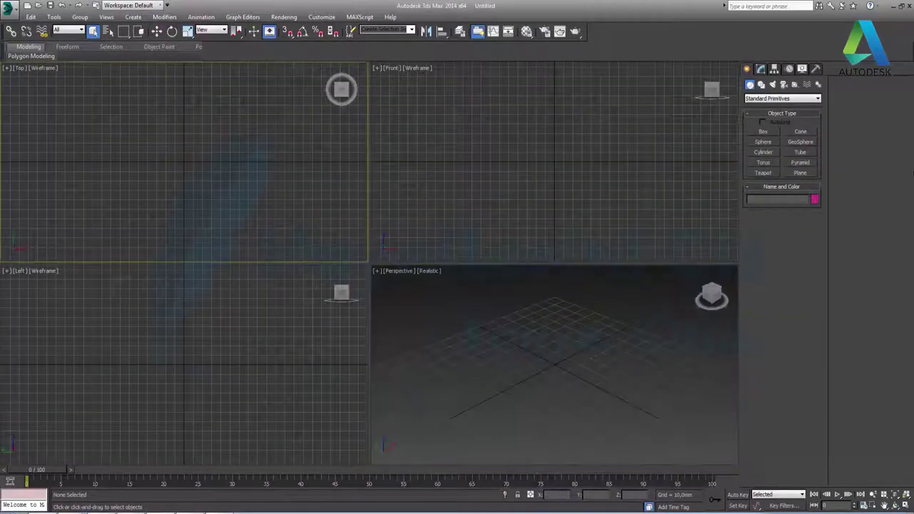
click(801, 174)
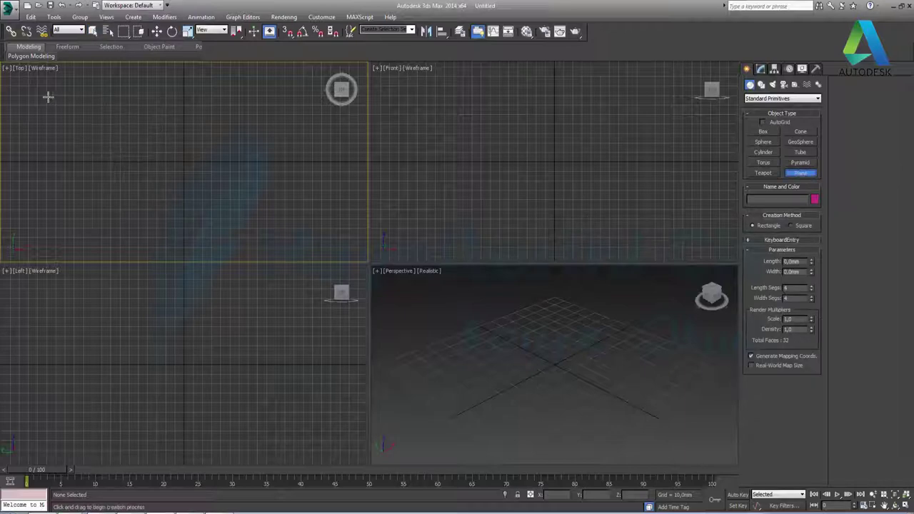
drag(29, 84, 44, 92)
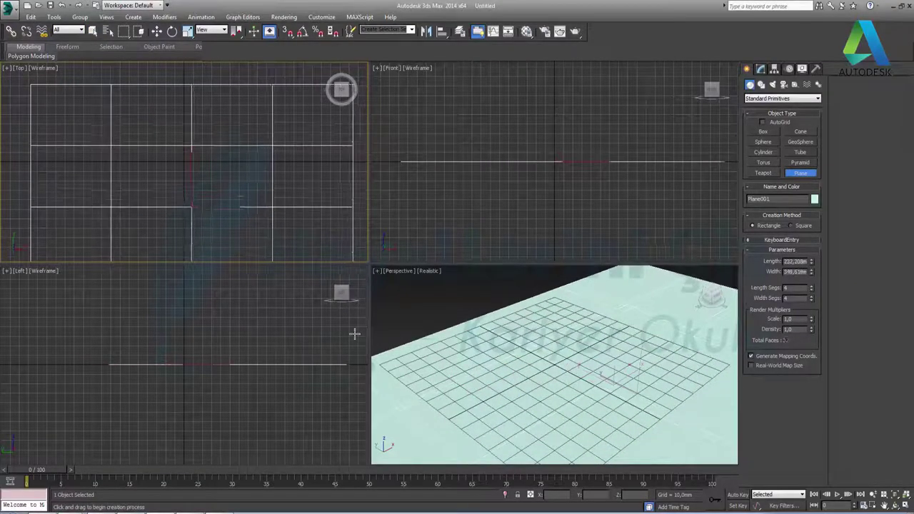
drag(107, 133, 357, 329)
key(w)
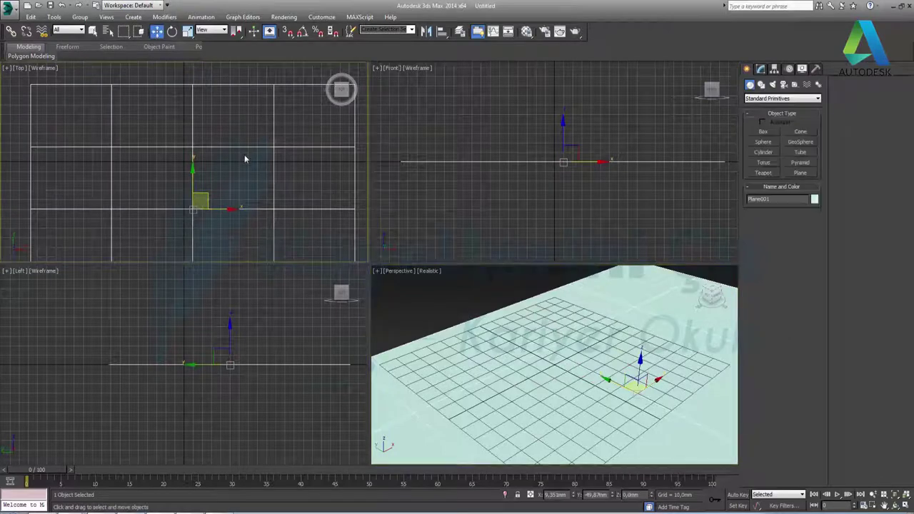
scroll(244, 154, down, 2)
mouse_move(207, 160)
mouse_down()
mouse_move(207, 129)
mouse_move(208, 141)
mouse_up()
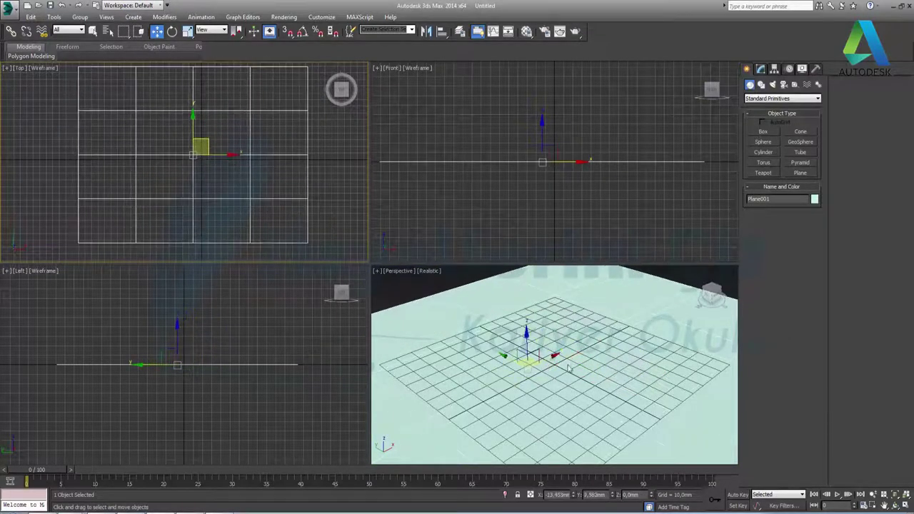
Maximize the Perspective viewport, then zoom out and pan to frame the whole plane.
click(623, 393)
click(906, 504)
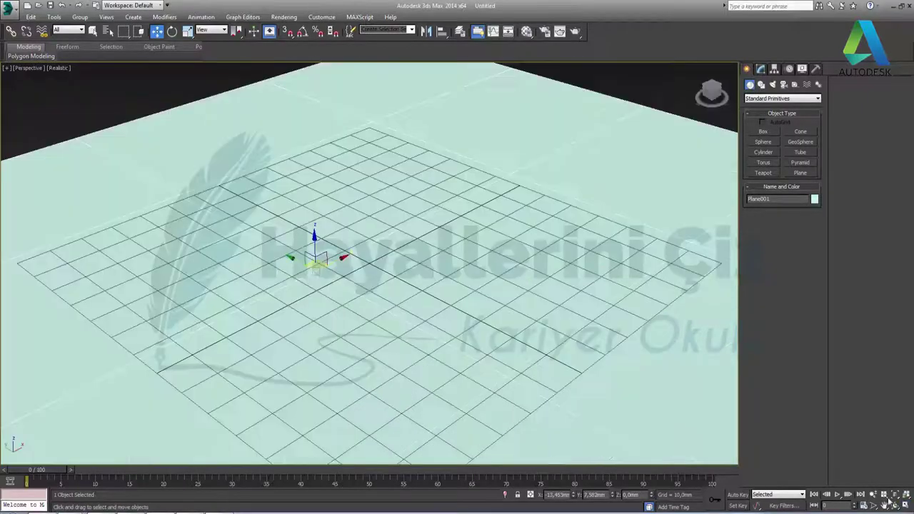
click(872, 495)
mouse_move(363, 182)
mouse_down()
mouse_move(380, 303)
mouse_move(381, 281)
mouse_up()
middle_drag(296, 251, 322, 263)
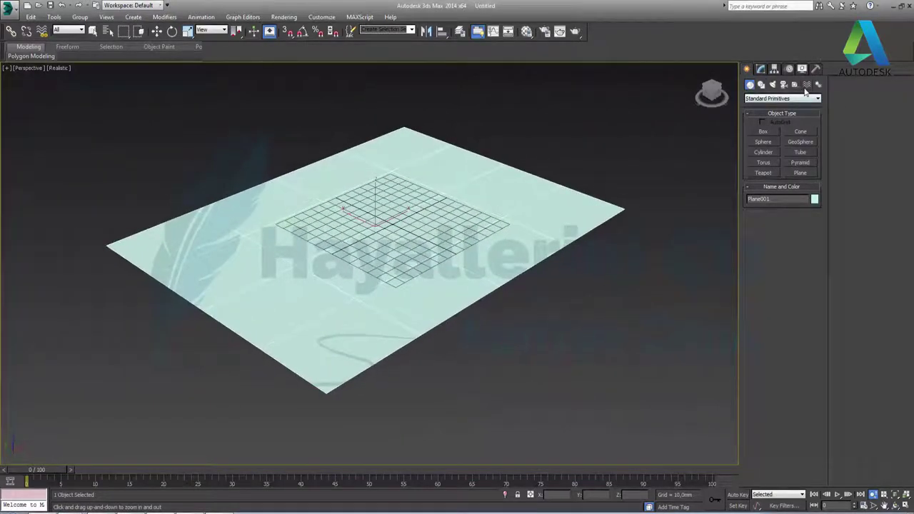
Draw a Geometric/Deformable Wave space warp at the plane's left corner in Perspective.
click(806, 85)
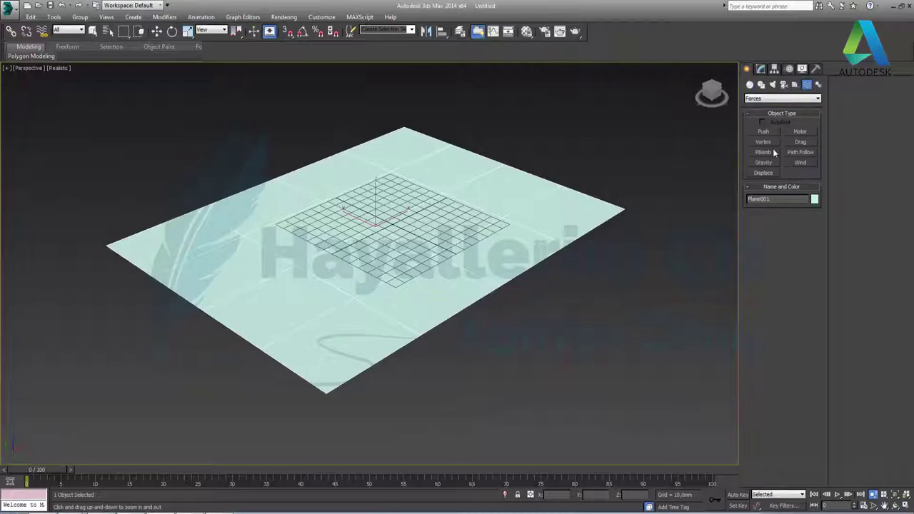
click(773, 100)
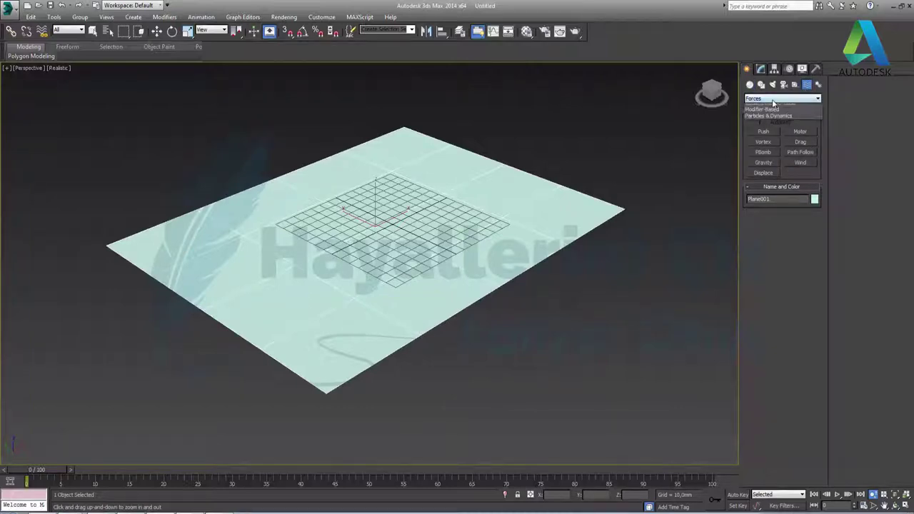
click(777, 116)
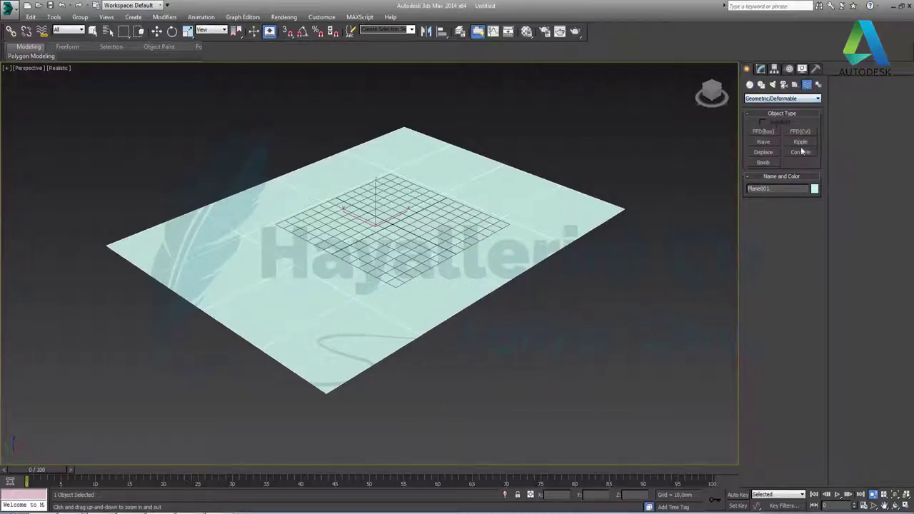
click(763, 141)
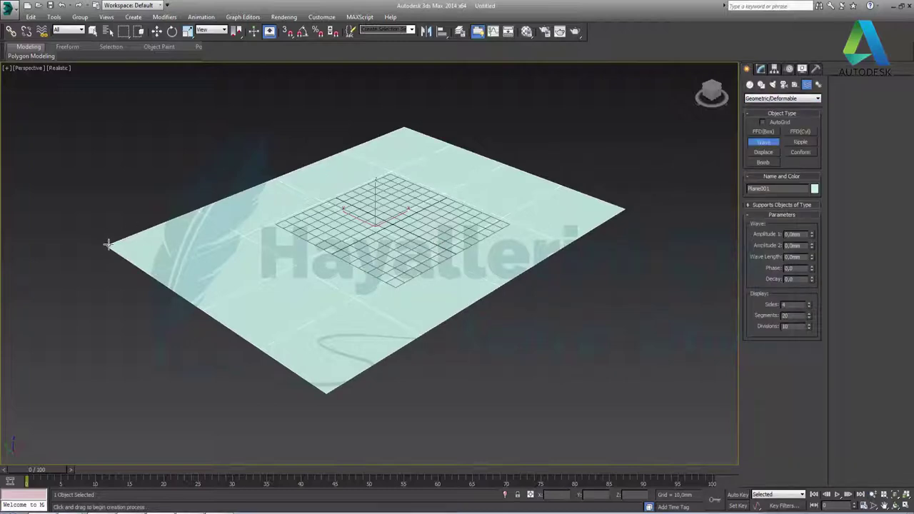
mouse_move(107, 244)
mouse_down()
mouse_move(273, 297)
mouse_move(240, 252)
mouse_up()
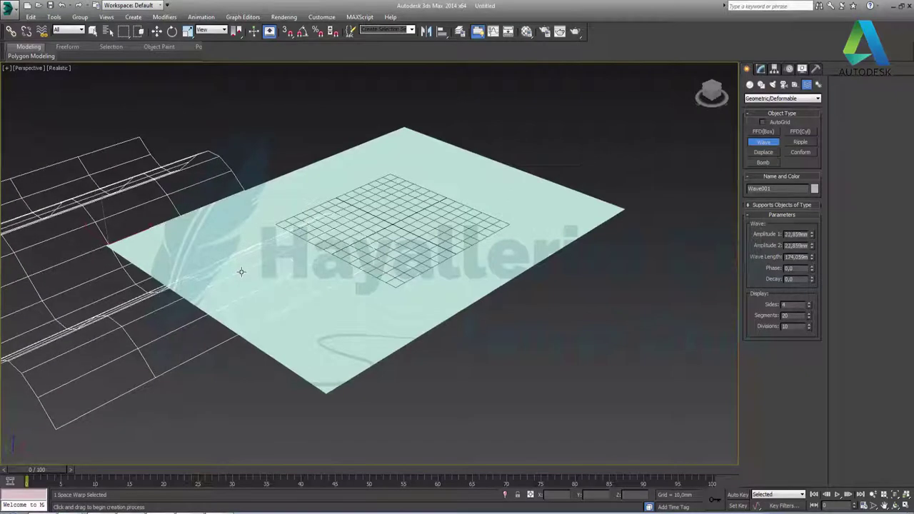
Move the Wave gizmo, then zero the X and Y positions of both Plane001 and Wave001.
click(156, 31)
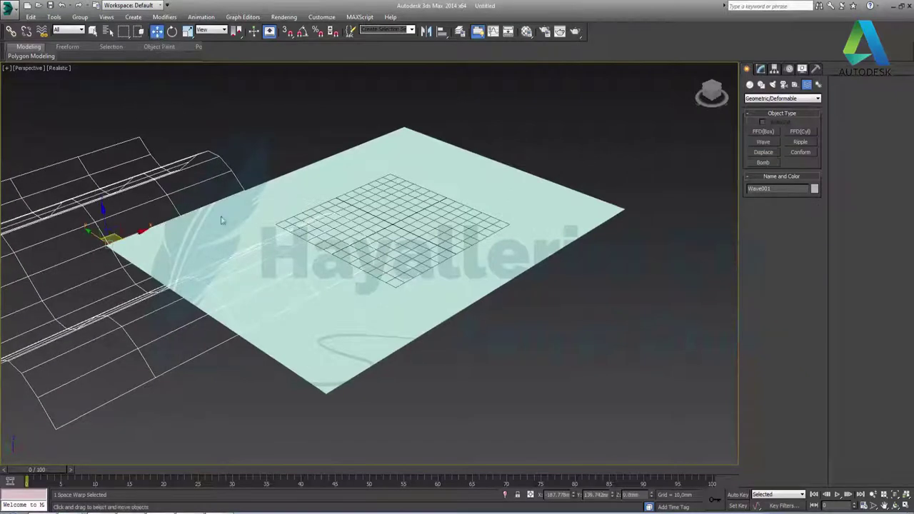
drag(107, 238, 289, 165)
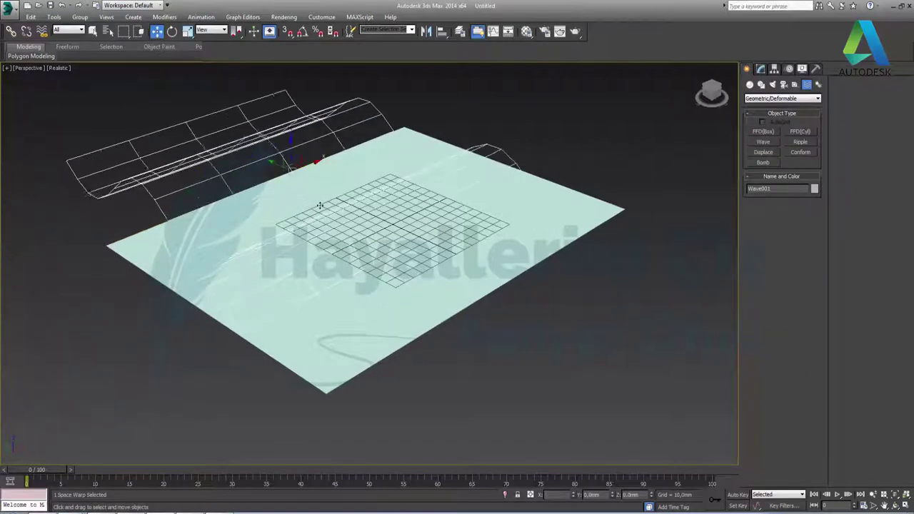
click(341, 360)
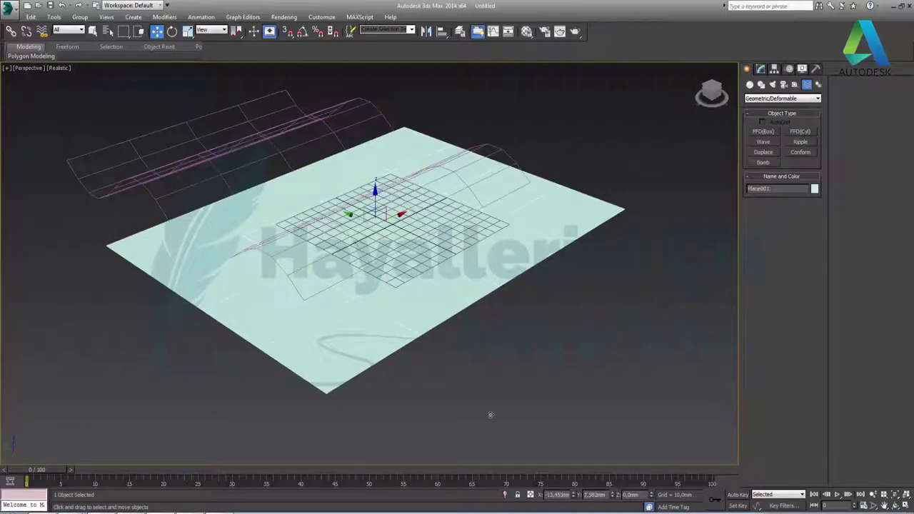
right_click(573, 496)
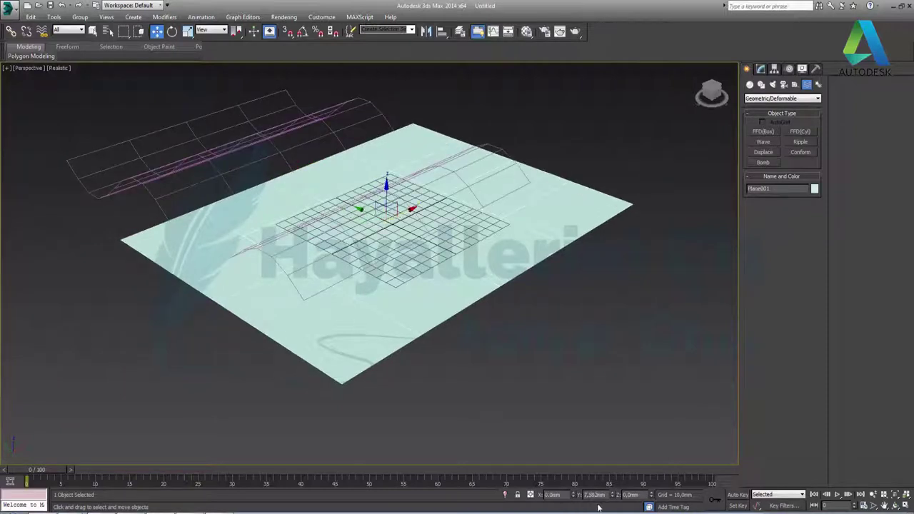
right_click(612, 496)
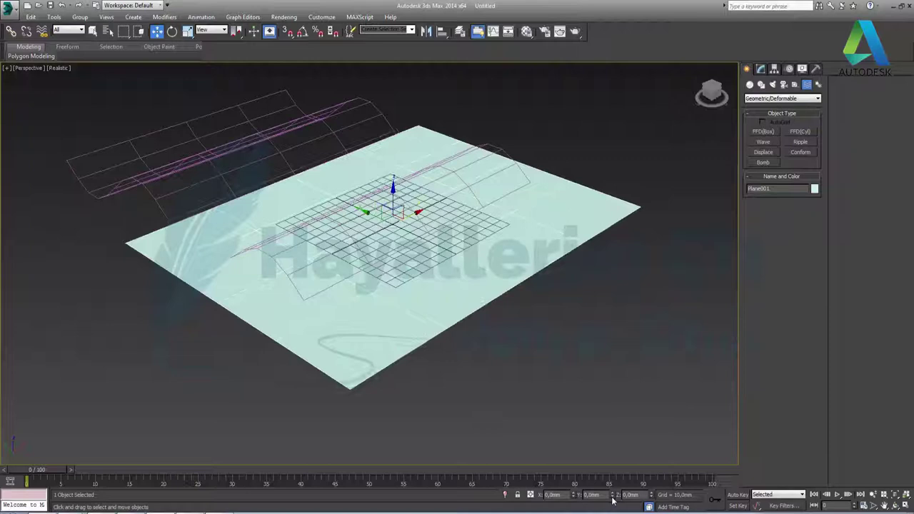
click(206, 166)
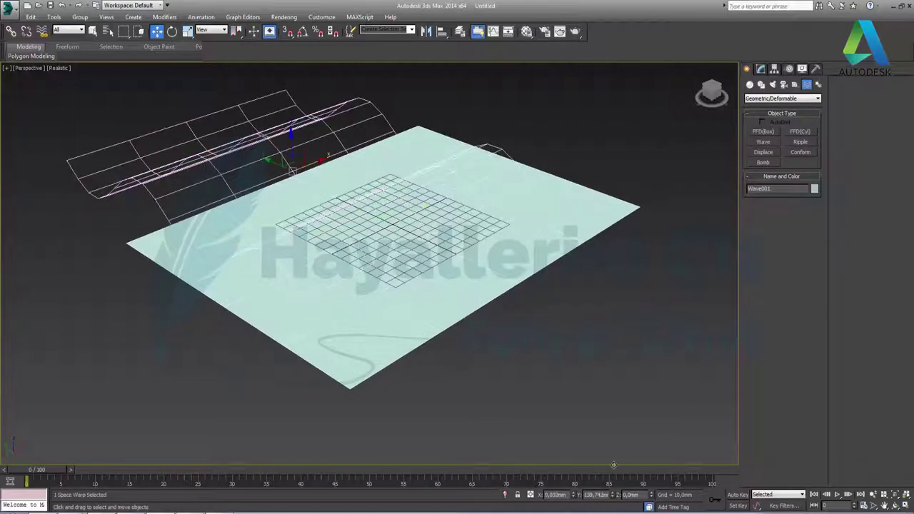
right_click(573, 498)
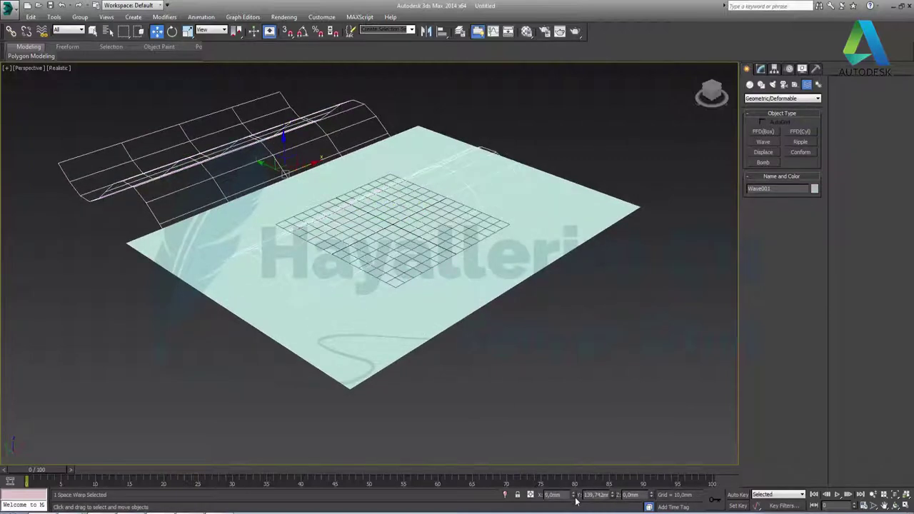
right_click(612, 497)
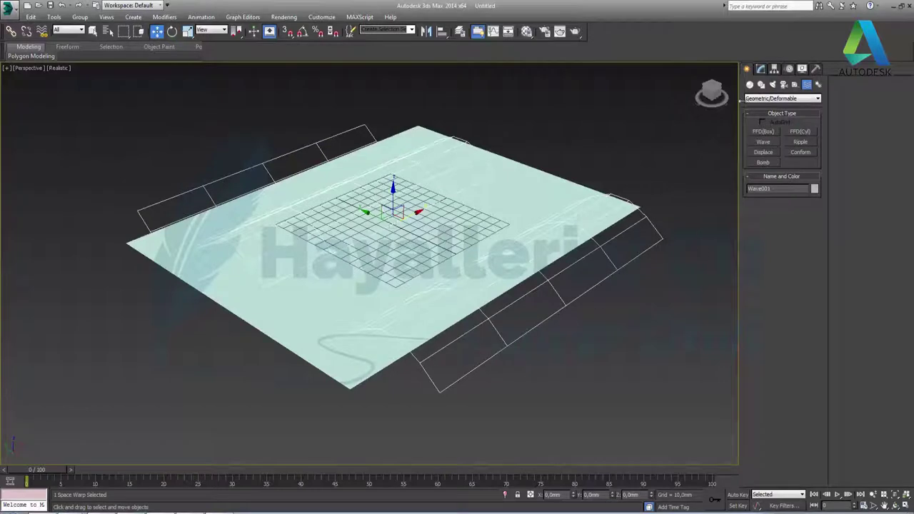
Set Amplitude 2 to 23,787 mm and Wave Length to 175,783 mm, undoing a trial Phase change.
click(761, 70)
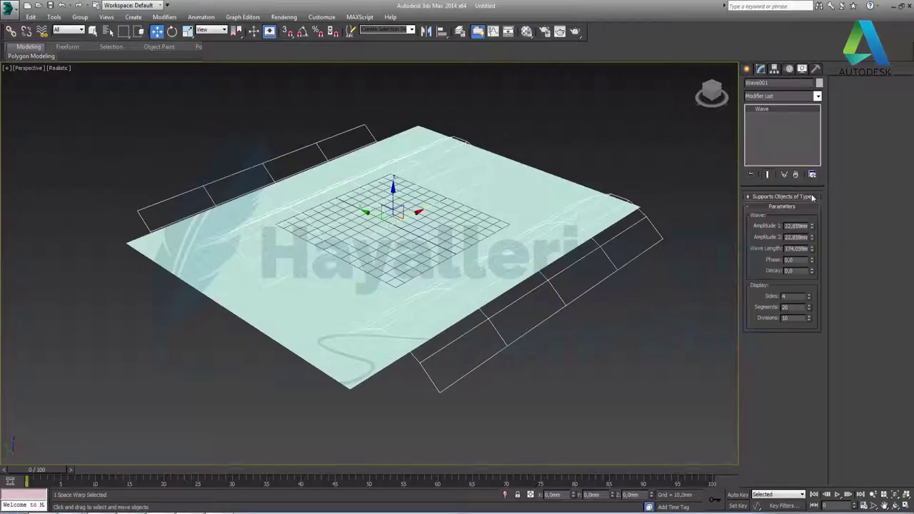
click(812, 235)
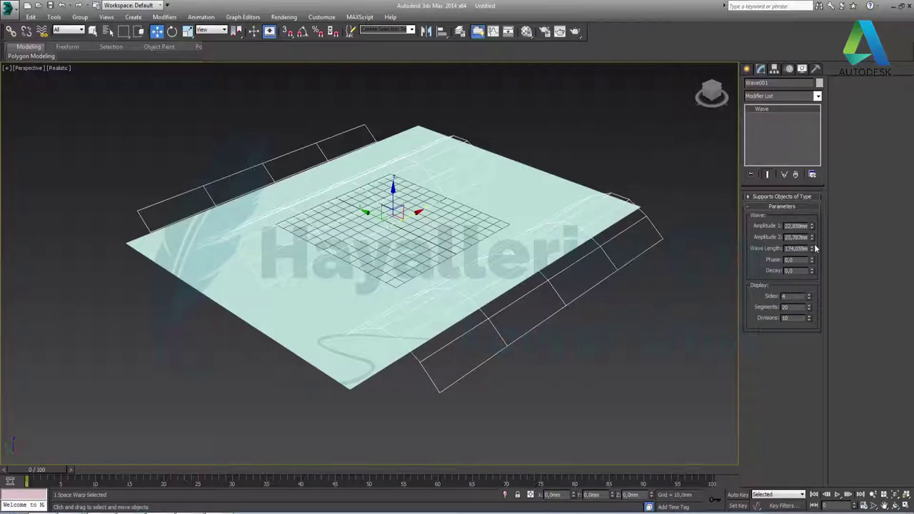
drag(811, 249, 811, 260)
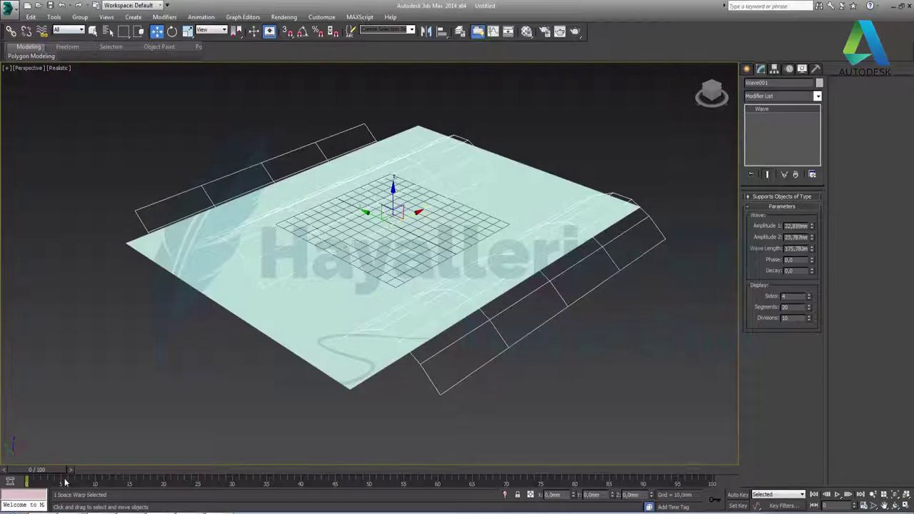
mouse_move(811, 262)
mouse_down()
mouse_move(811, 237)
mouse_move(810, 247)
mouse_up()
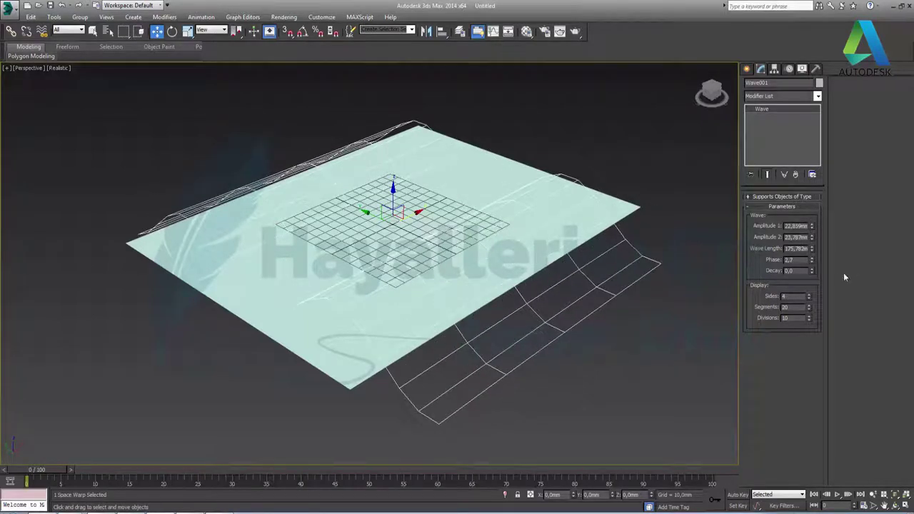
key(ctrl+z)
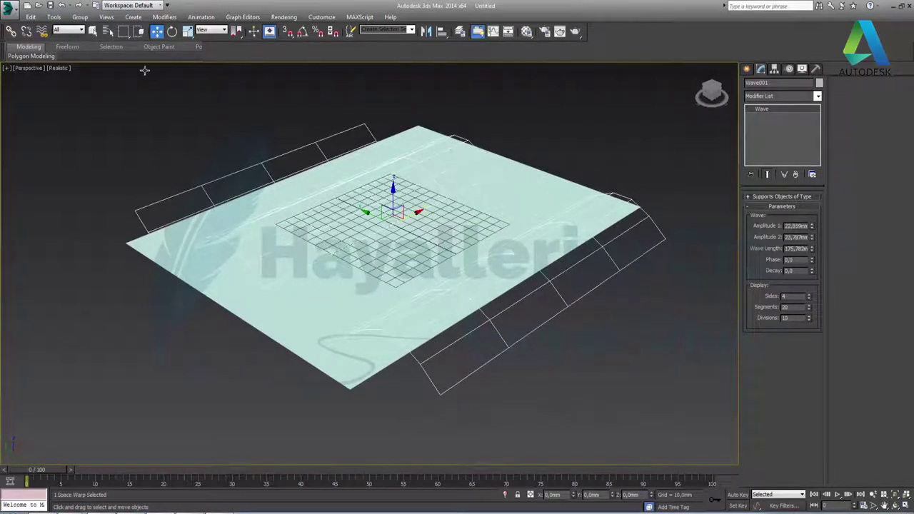
Bind Plane001 to the Wave001 space warp and reselect the plane with Move.
click(41, 32)
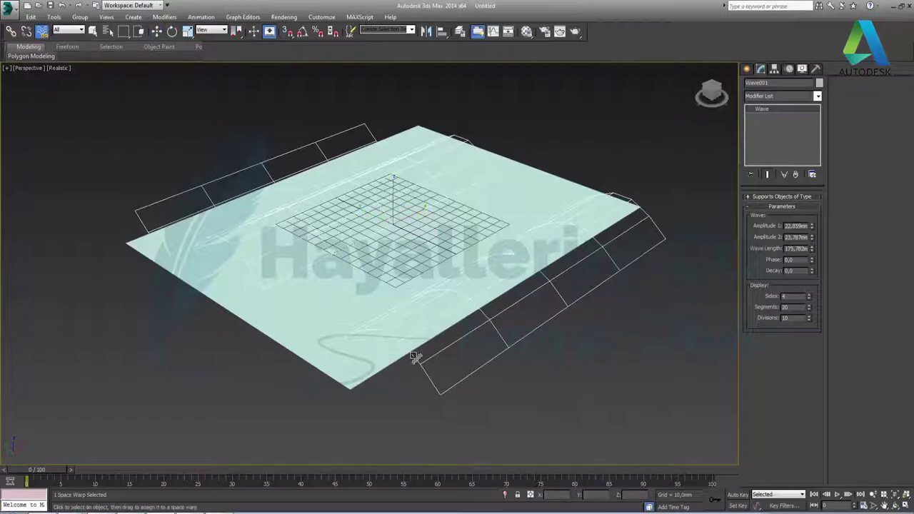
drag(412, 357, 369, 371)
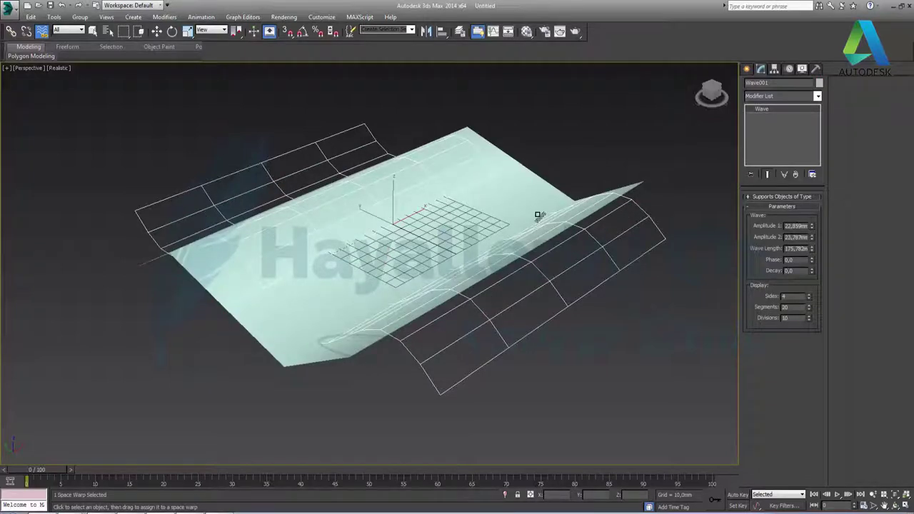
key(w)
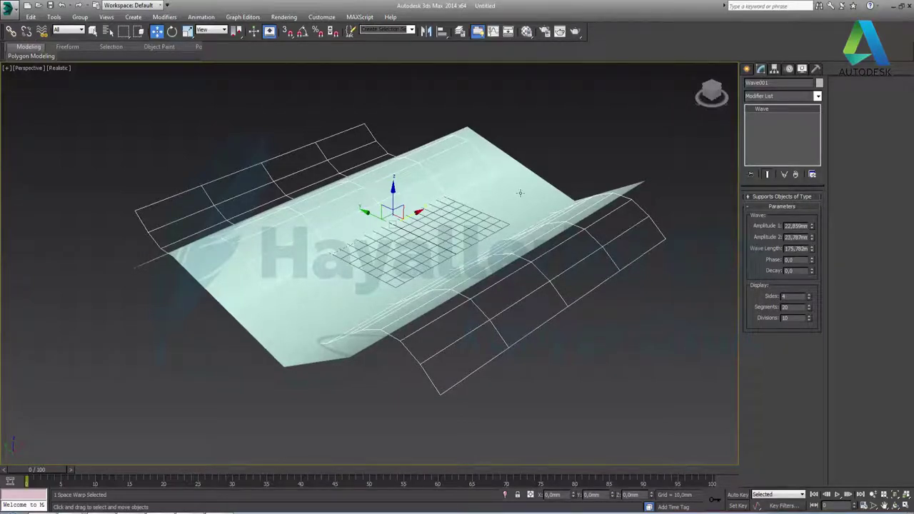
click(588, 191)
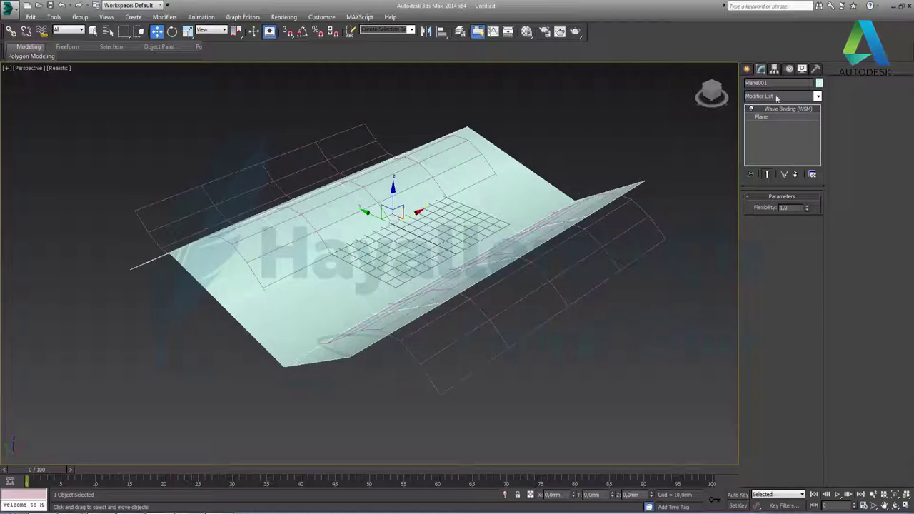
Set the plane's Length Segs and Width Segs to 64 each, giving 8192 faces.
click(771, 118)
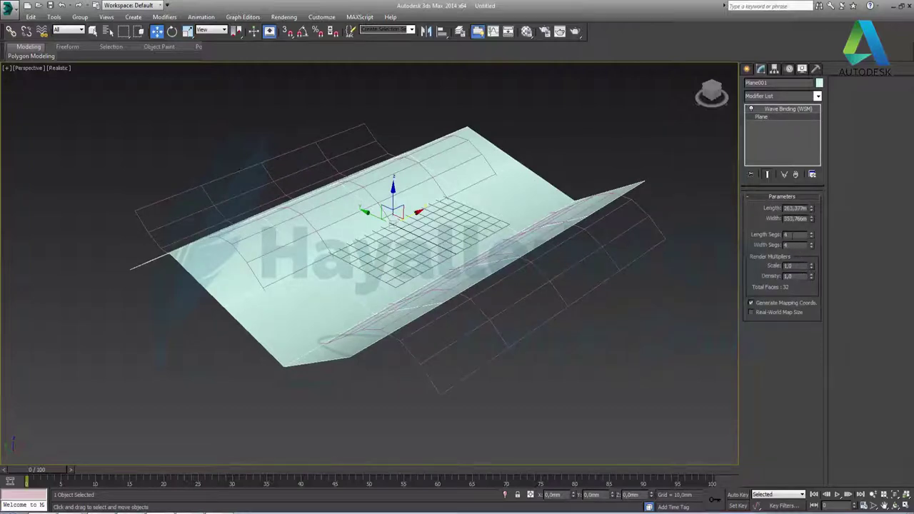
text(32)
key(Tab)
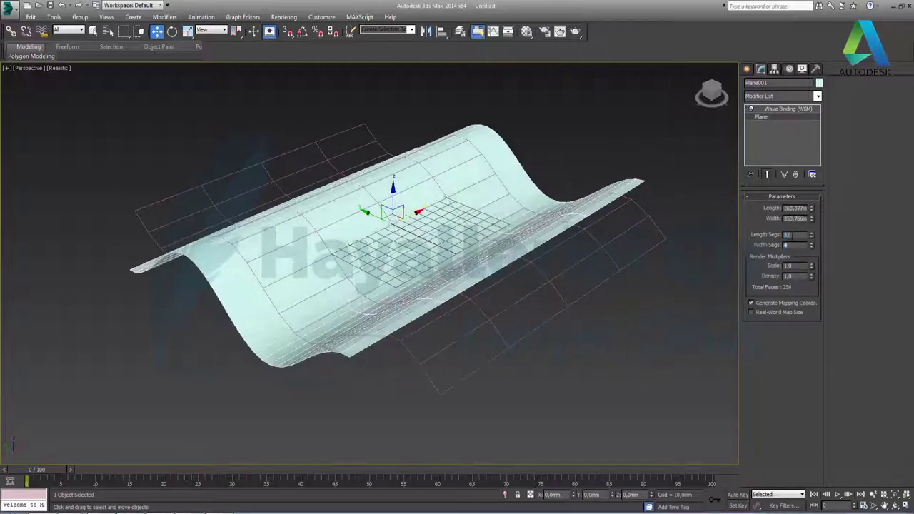
text(32)
key(Return)
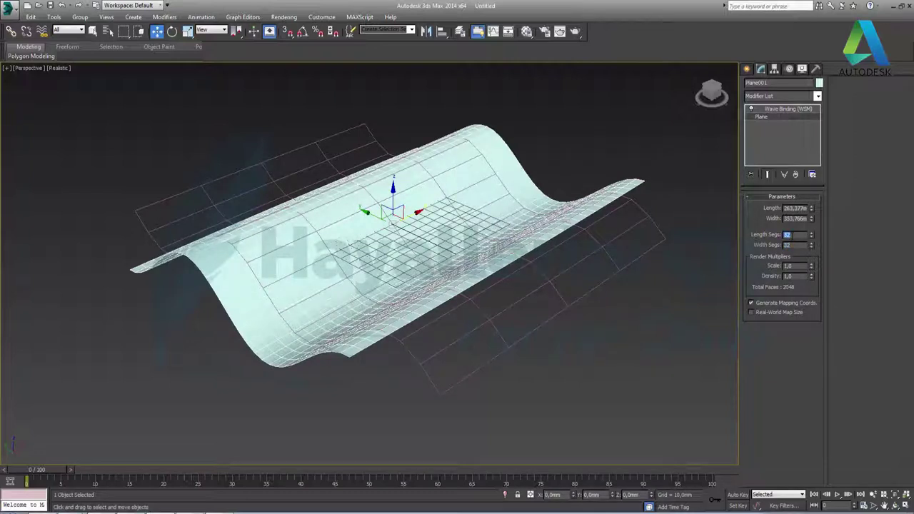
text(64)
key(Tab)
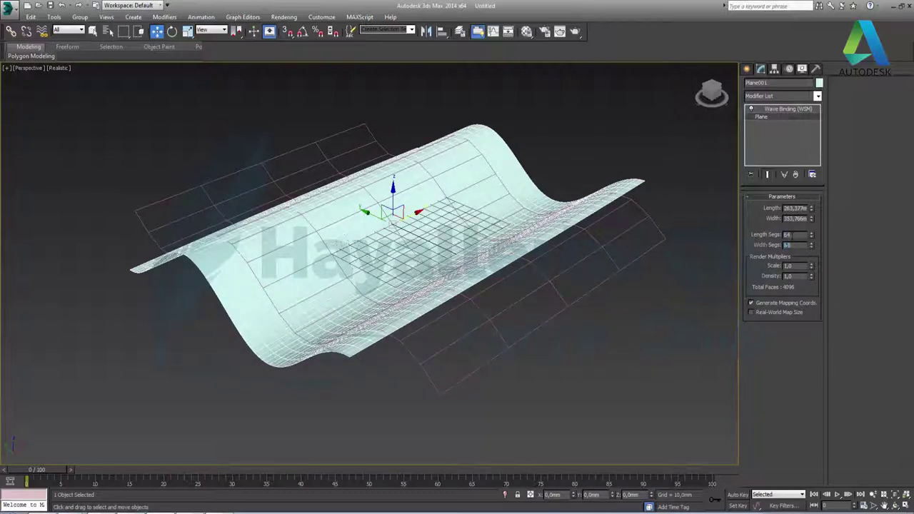
text(64)
key(Return)
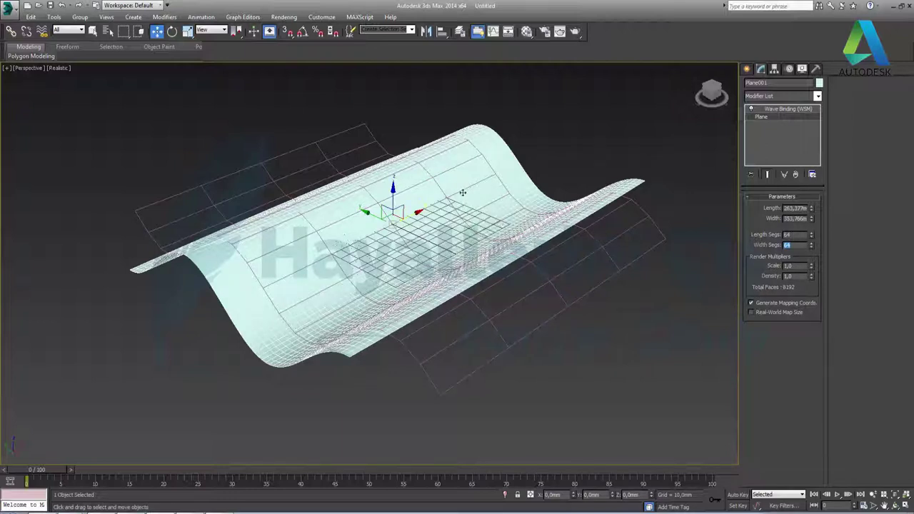
Orbit the view and nudge the Wave Binding Flexibility up to about 1.14.
mouse_move(320, 287)
alt+middle_down()
mouse_move(372, 273)
mouse_move(361, 280)
alt+middle_up()
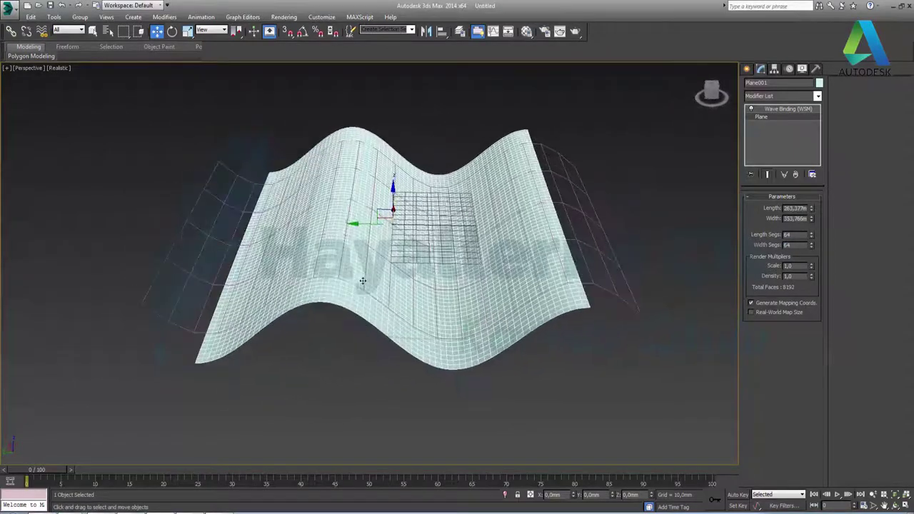
click(769, 109)
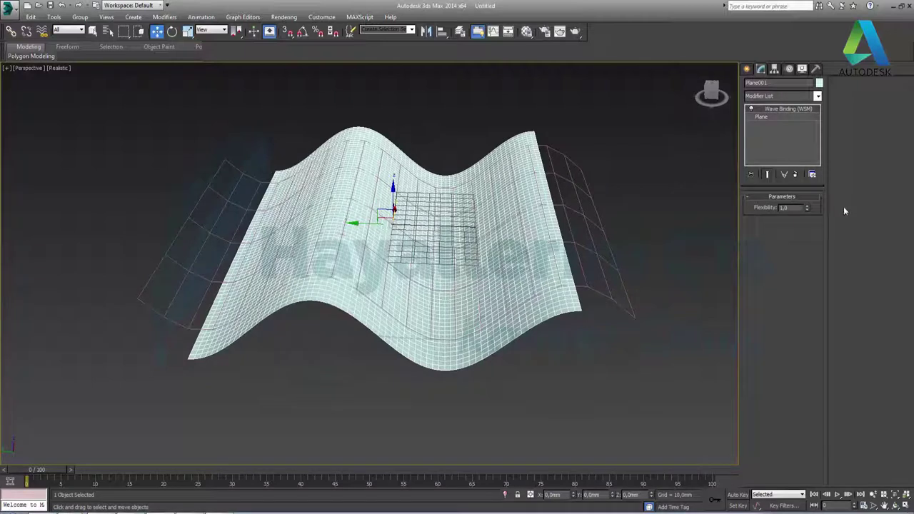
click(806, 206)
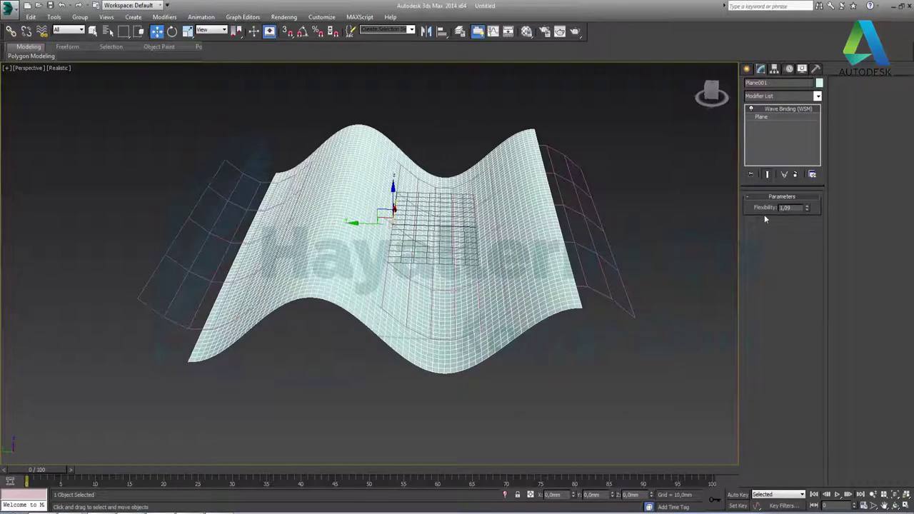
click(807, 207)
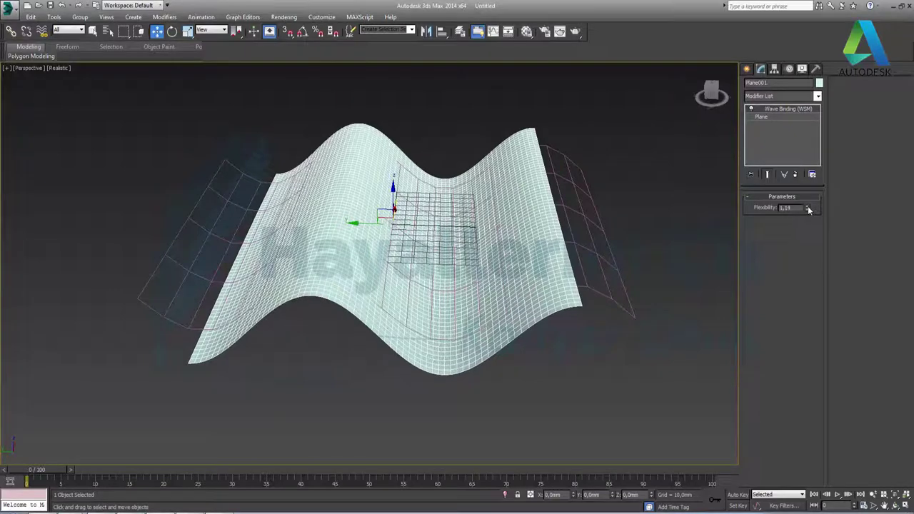
click(215, 191)
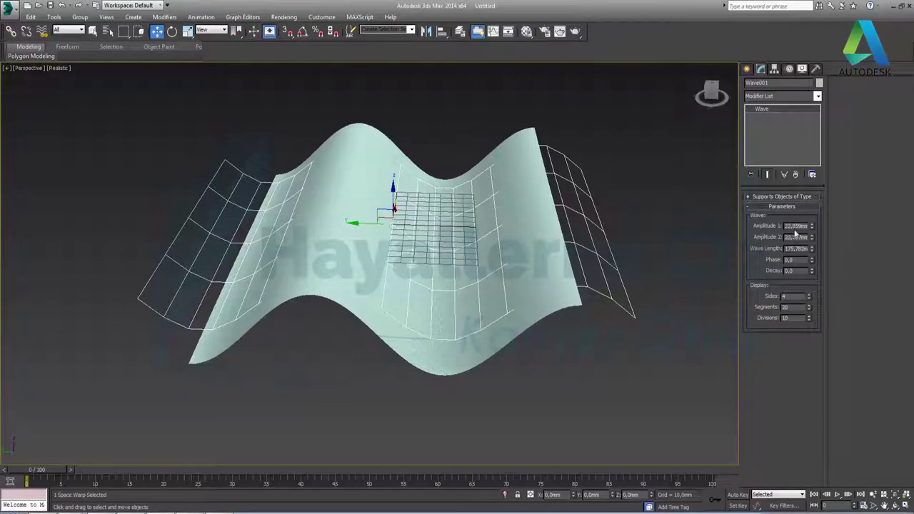
Raise Amplitude 1 to 66,693 mm, lower Amplitude 2, set Sides to 4, and test Phase and Wave Length.
mouse_move(813, 227)
mouse_down()
mouse_move(826, 161)
mouse_move(841, 295)
mouse_move(827, 179)
mouse_move(830, 223)
mouse_up()
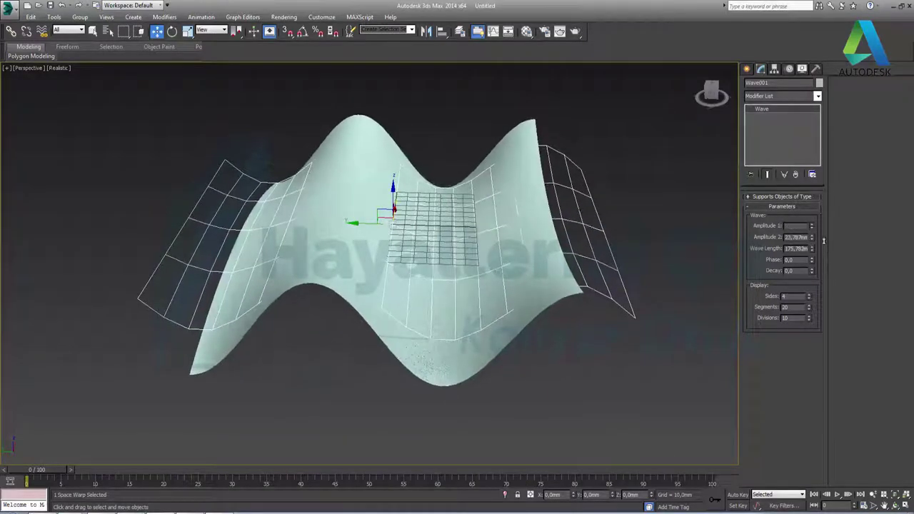
drag(823, 240, 819, 207)
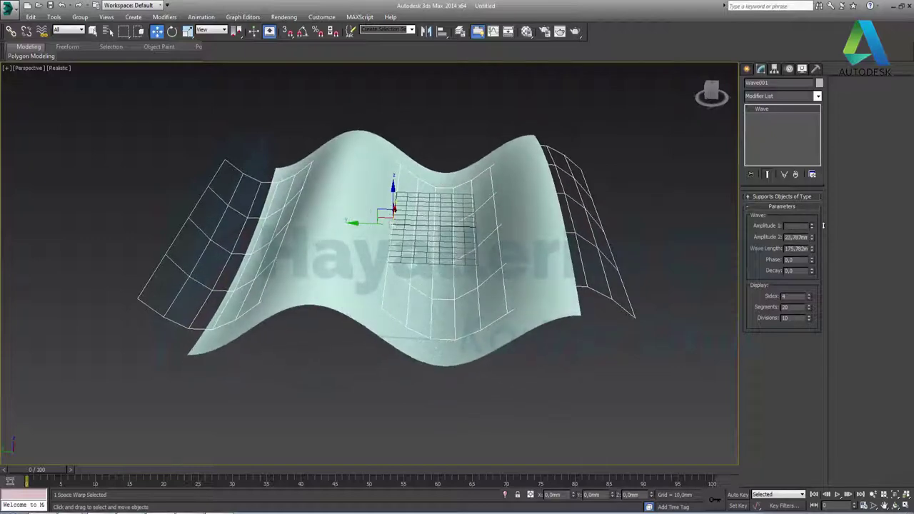
drag(822, 225, 827, 165)
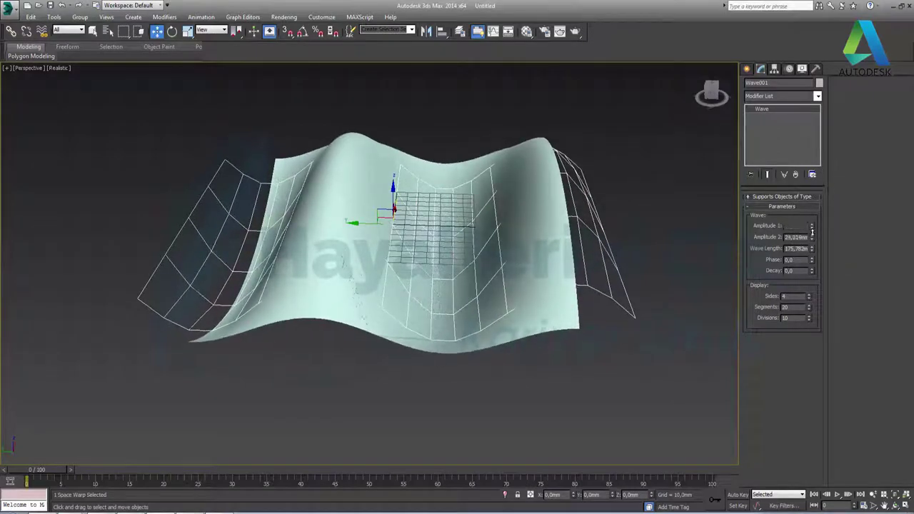
drag(812, 230, 830, 284)
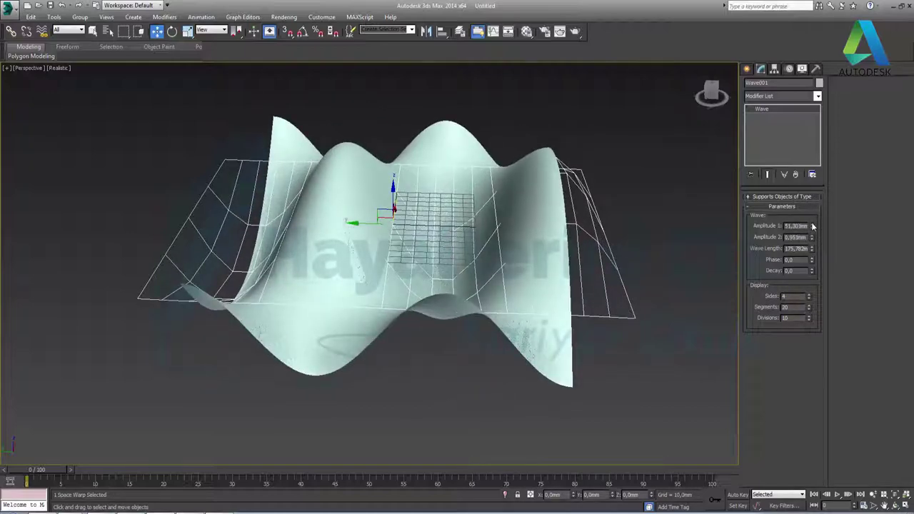
drag(812, 225, 808, 208)
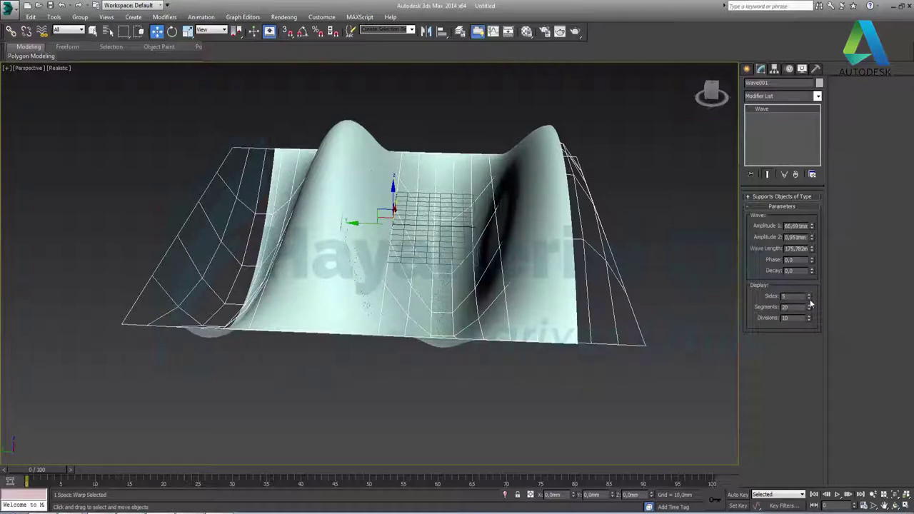
click(809, 299)
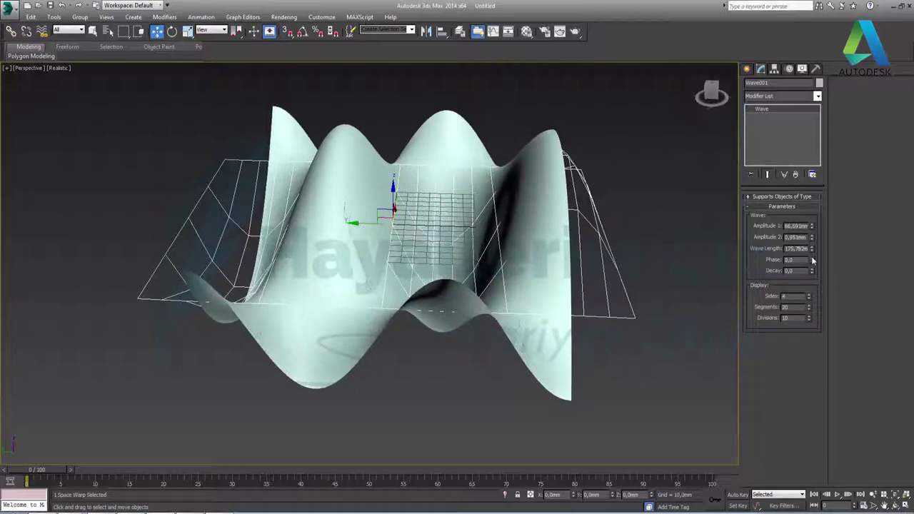
drag(811, 261, 812, 243)
Restore Wave Length to 175.782 mm and Auto Key the Phase to 6 at frame 100.
key(ctrl+z)
mouse_move(812, 261)
mouse_down()
mouse_move(818, 236)
mouse_move(816, 251)
mouse_up()
click(736, 494)
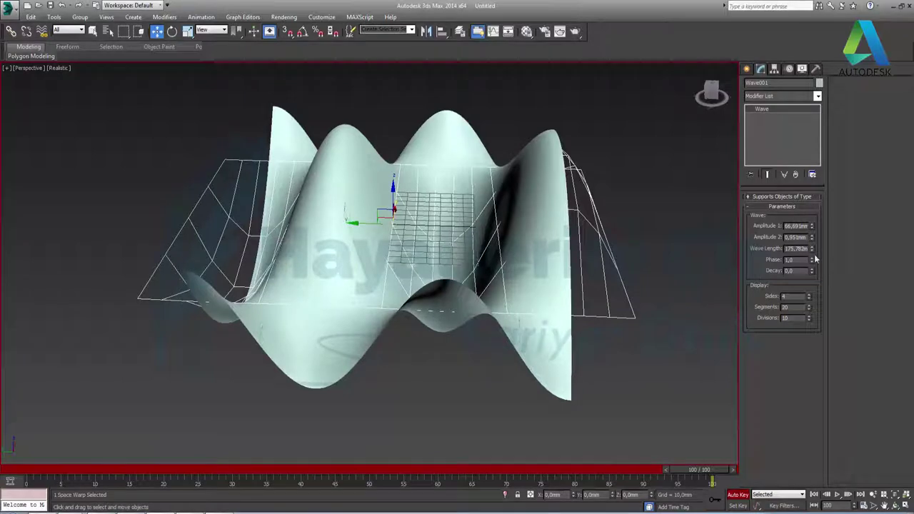
drag(812, 261, 812, 239)
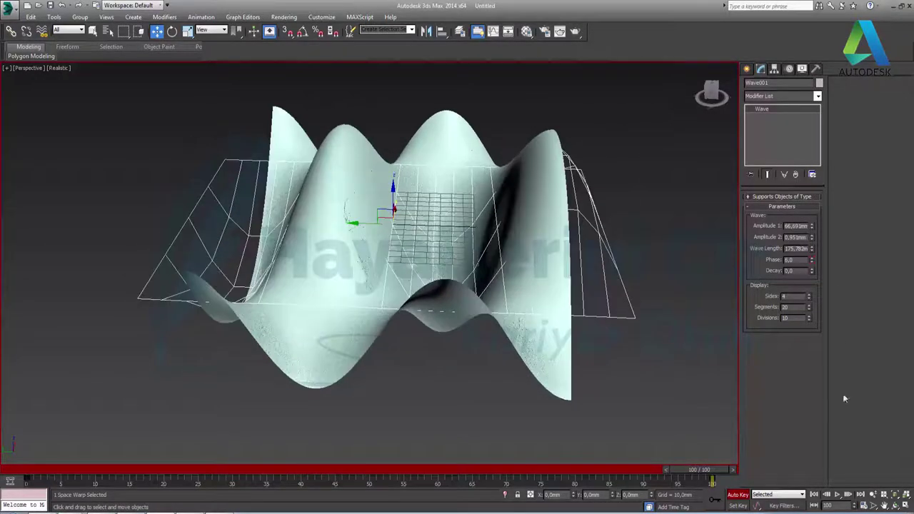
click(738, 495)
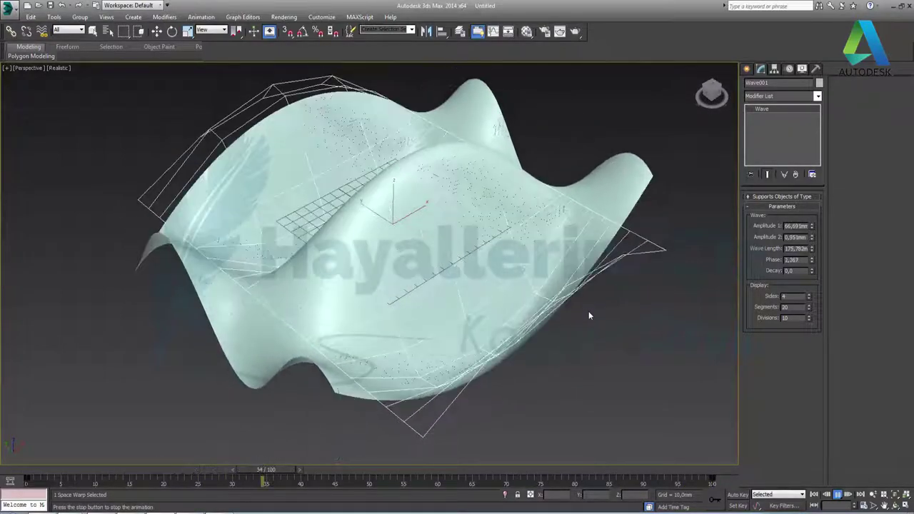
Stop the wave playback and bring up Time Configuration, with playback speed at 4x.
click(864, 505)
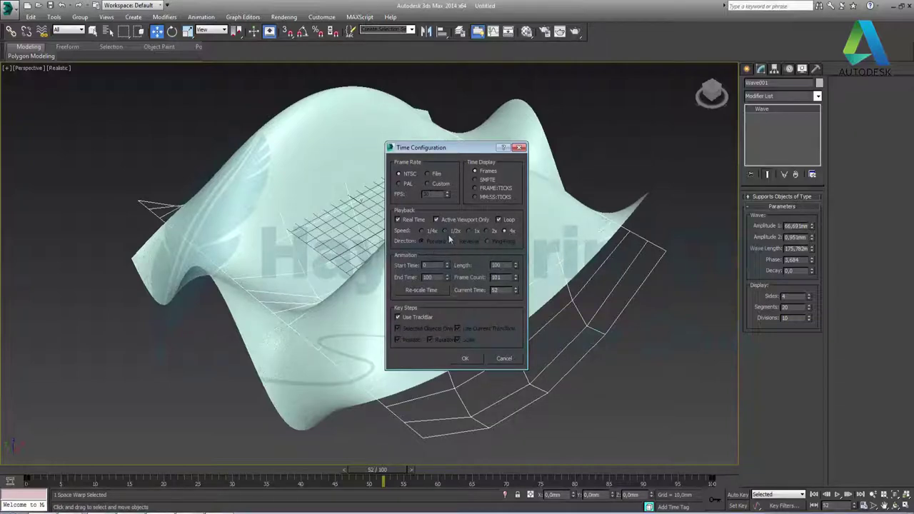
Play the rippling wave at 1/4x speed, stopping at frame 49 with Time Configuration closed.
click(475, 359)
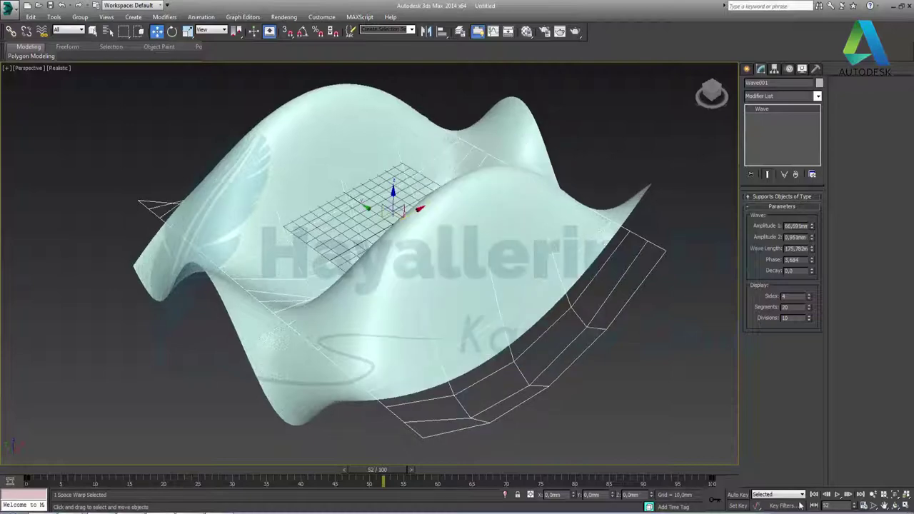
click(838, 497)
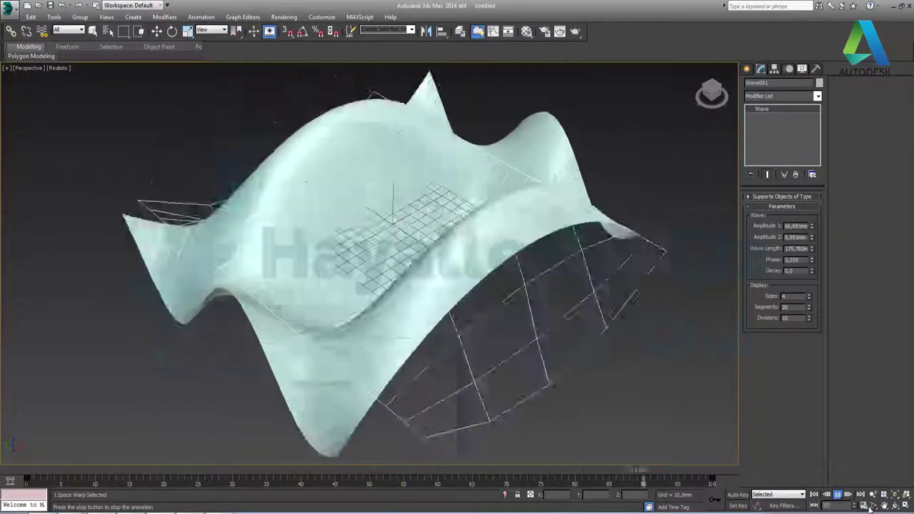
click(863, 505)
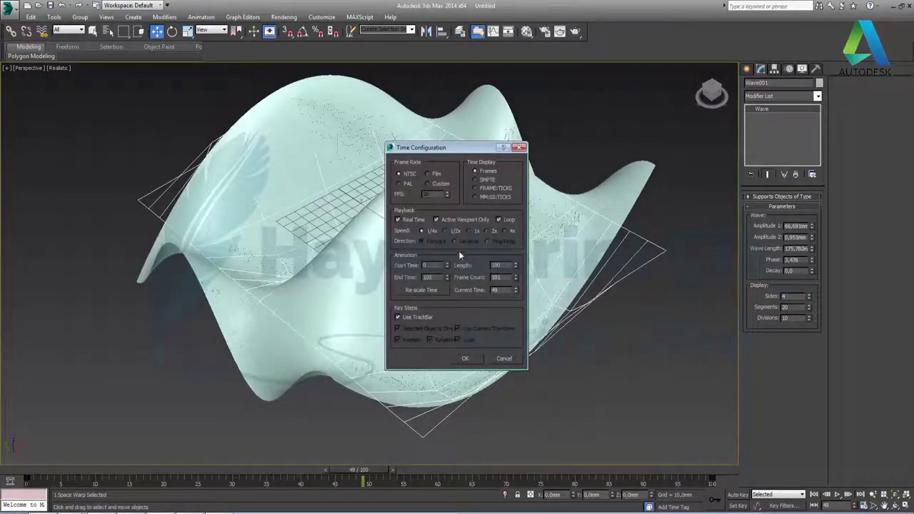
click(466, 359)
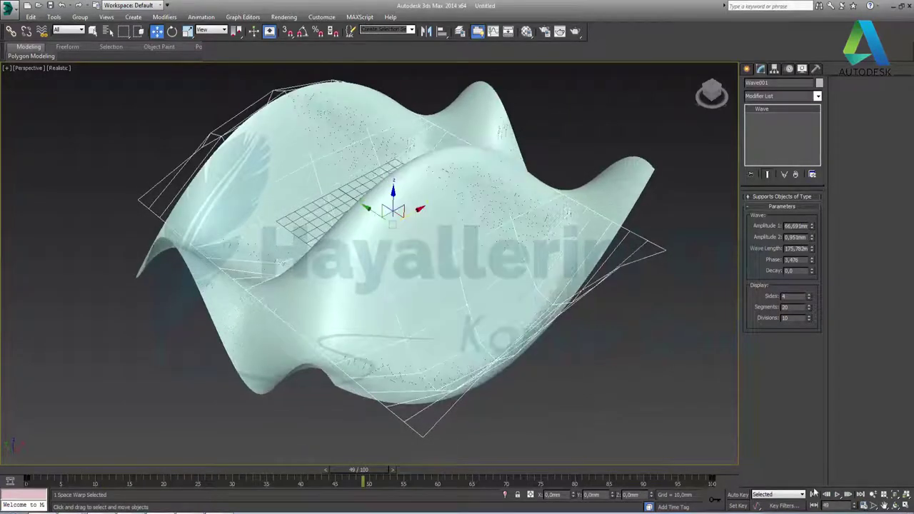